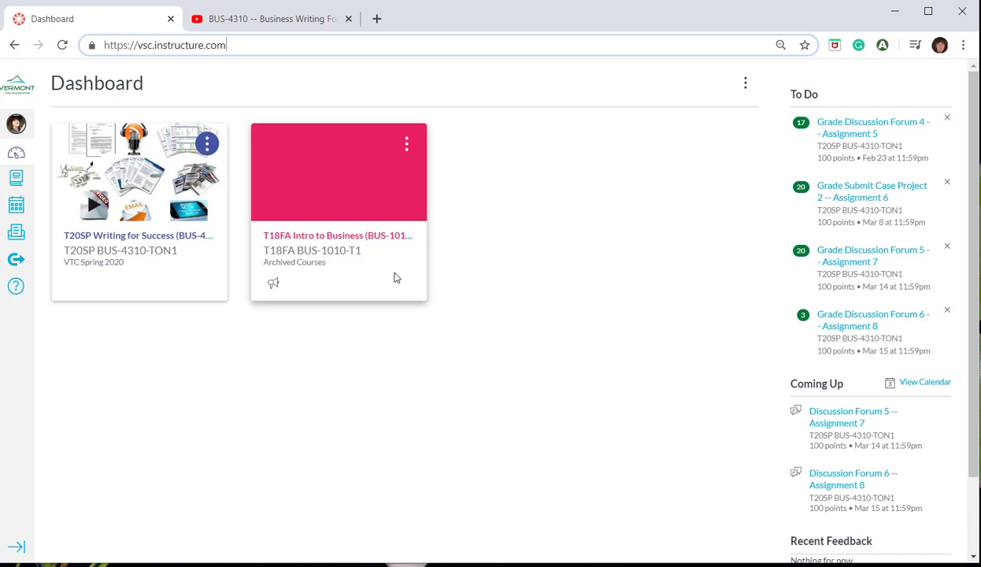
- View the T18FA Intro to Business course, and look through the People roster of the T20SP Writing for Success course
left_click(353, 247)
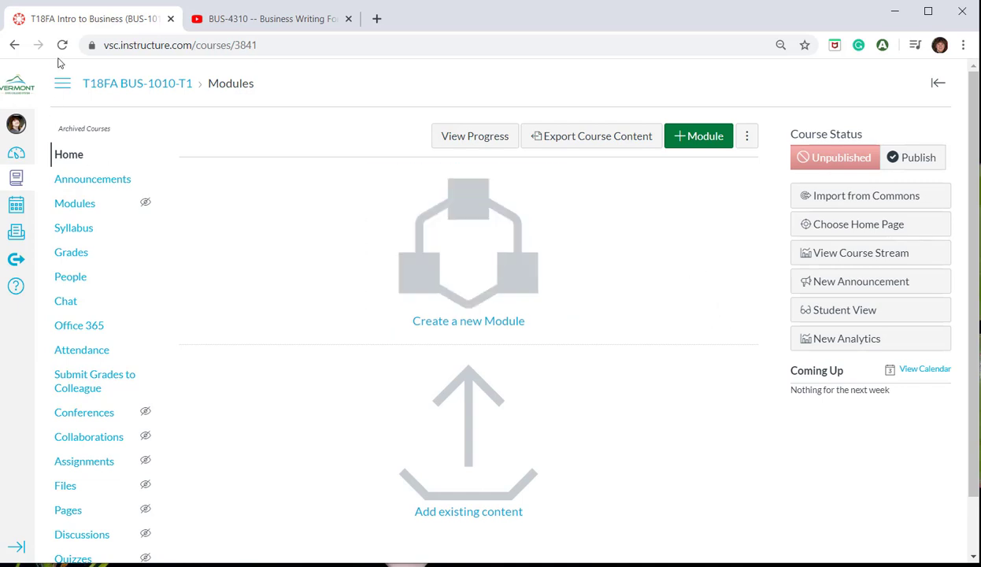
left_click(19, 157)
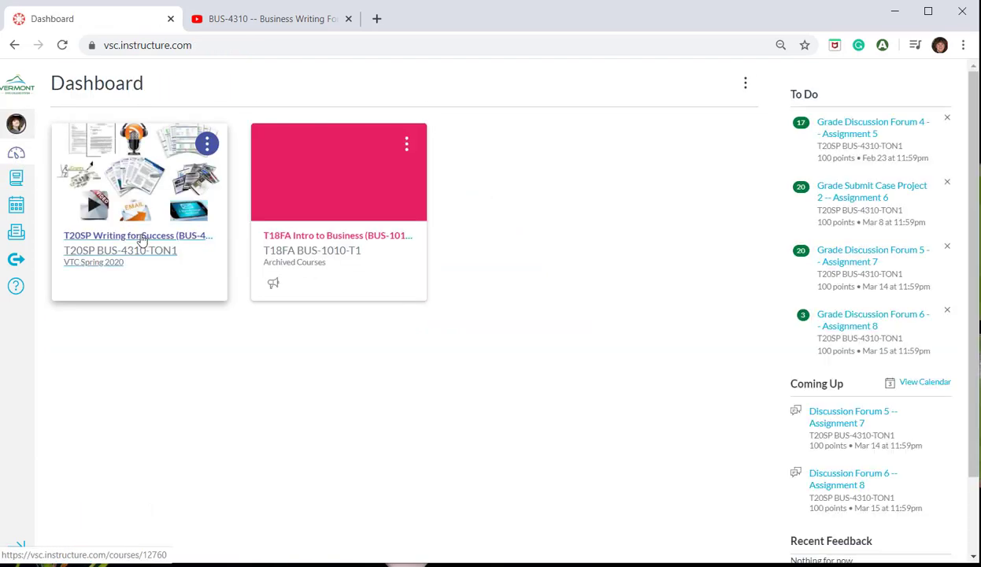
left_click(140, 237)
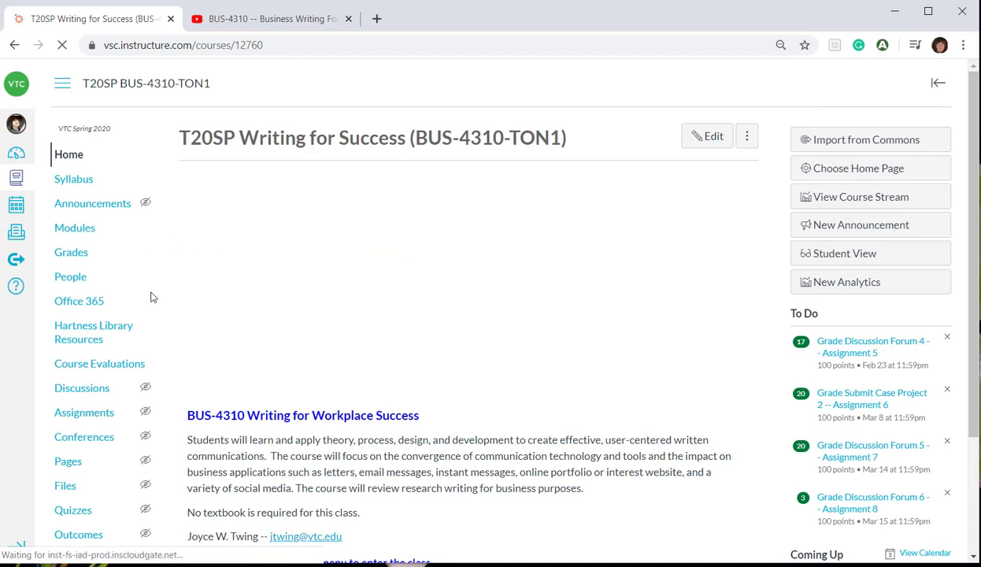
left_click(76, 280)
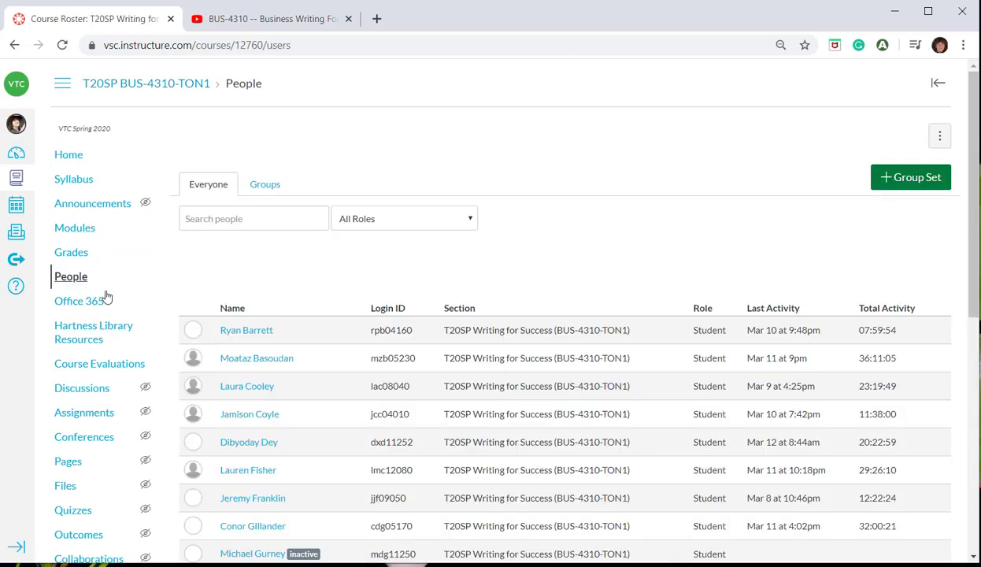
scroll(502, 248, "down", 4)
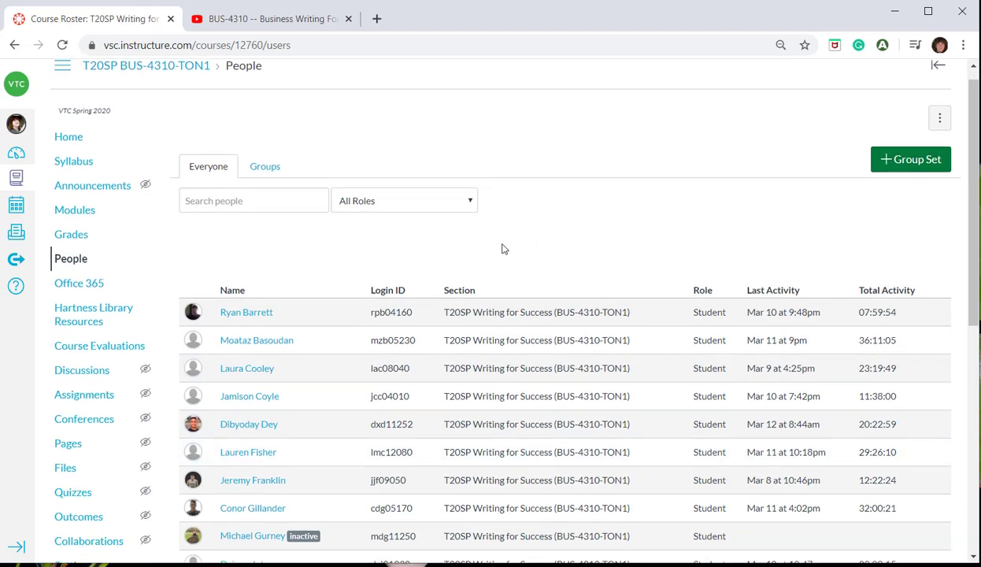
scroll(392, 408, "up", 4)
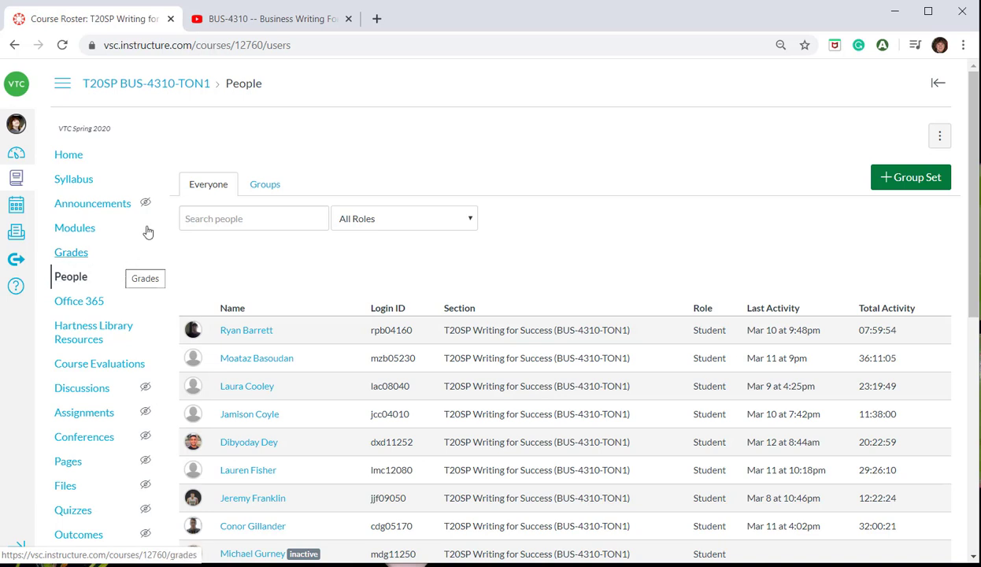
- In the T18FA Intro to Business course, add a module named "Student Resources for the Semester" and publish it
left_click(17, 154)
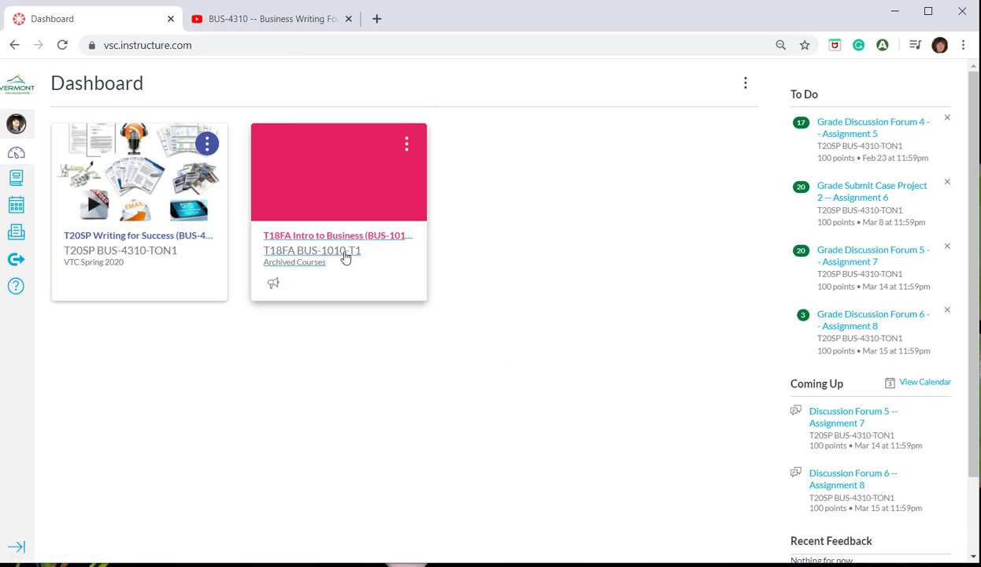
left_click(364, 237)
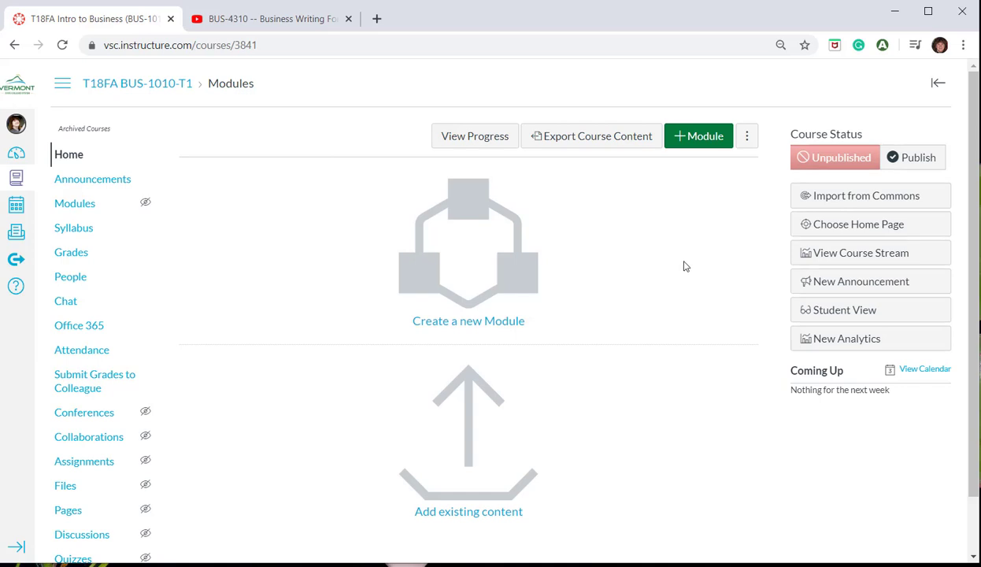
left_click(696, 138)
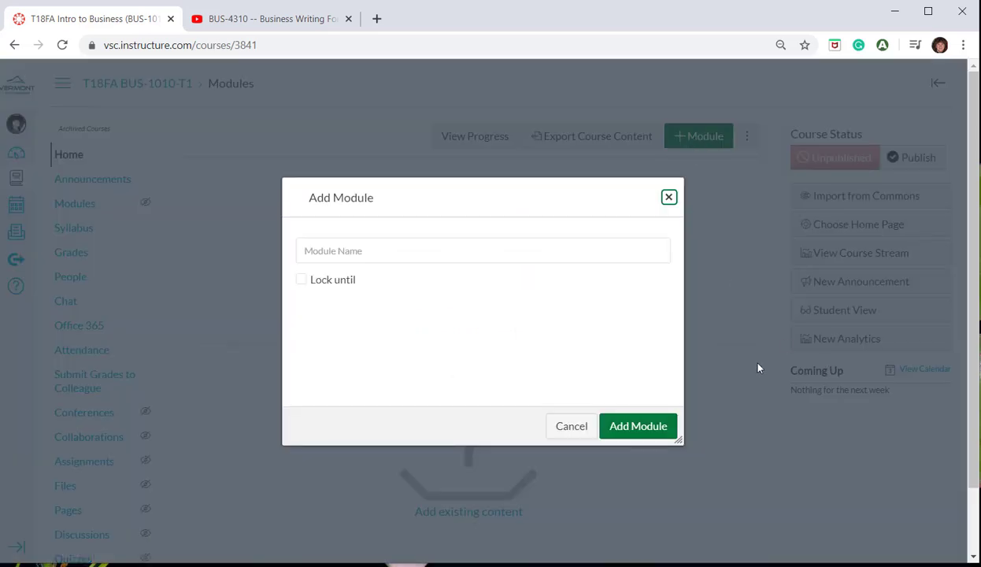
left_click(505, 250)
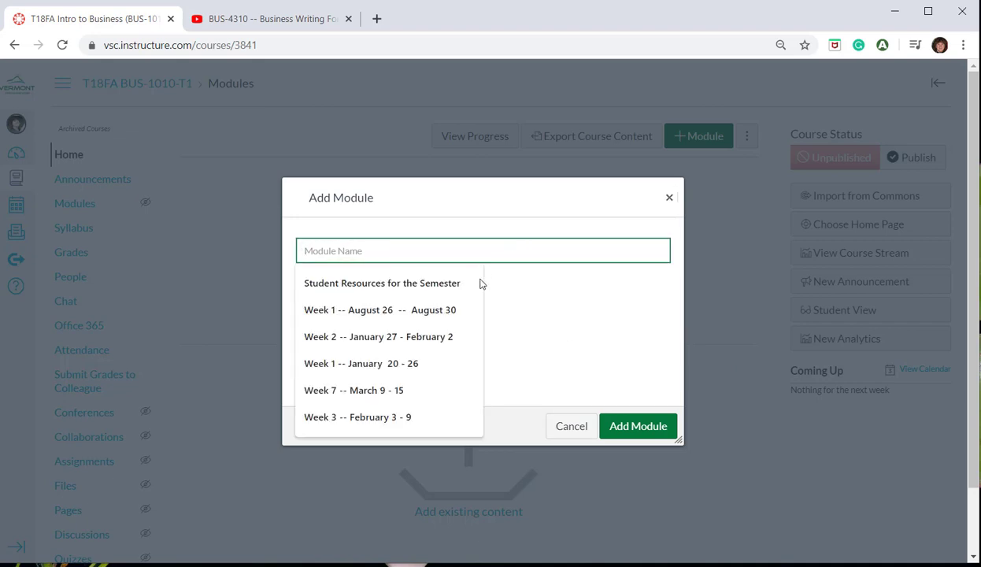
left_click(439, 285)
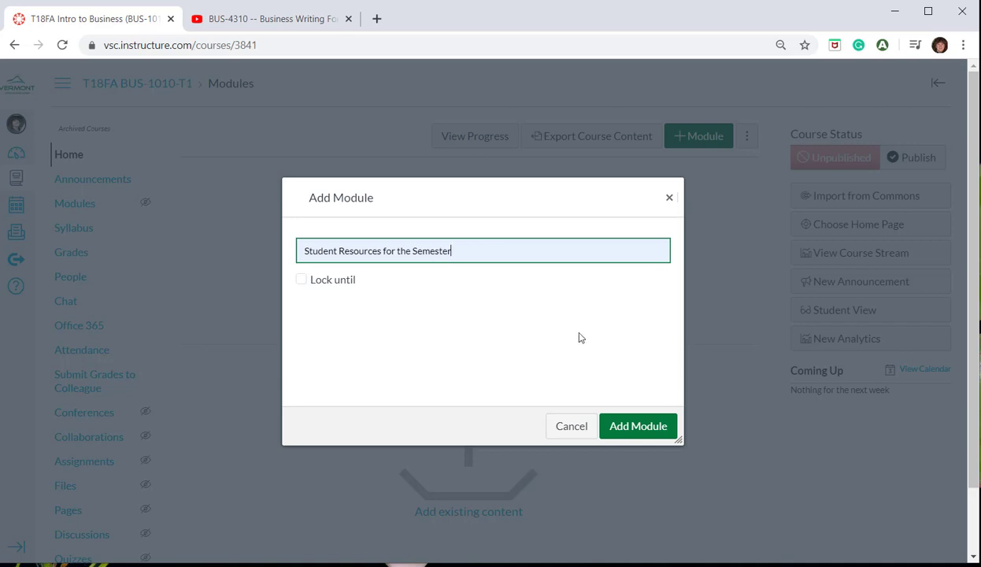
left_click(638, 423)
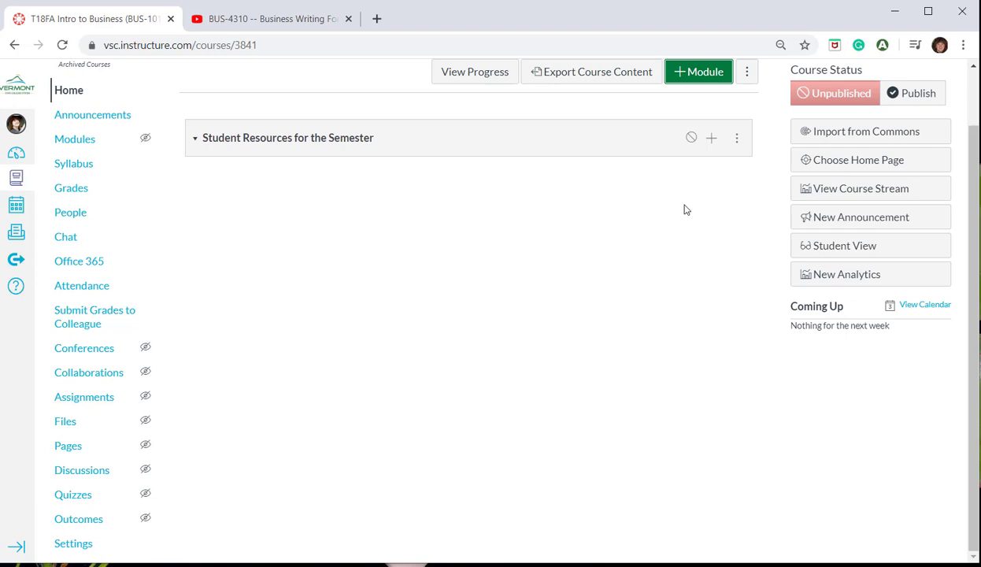
left_click(691, 139)
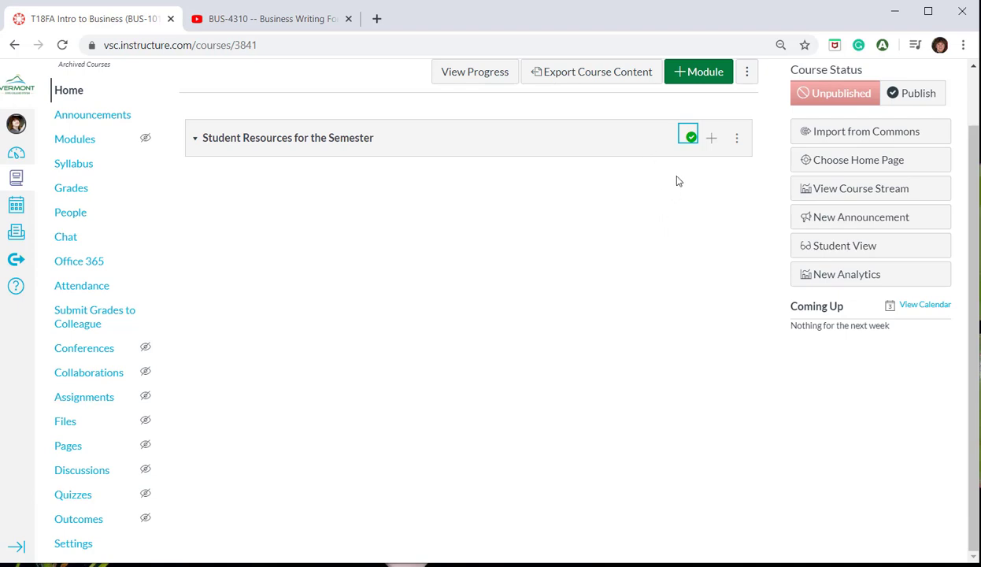
left_click(687, 220)
- Add a second module named "Week of March 23" to the course and publish it
left_click(695, 71)
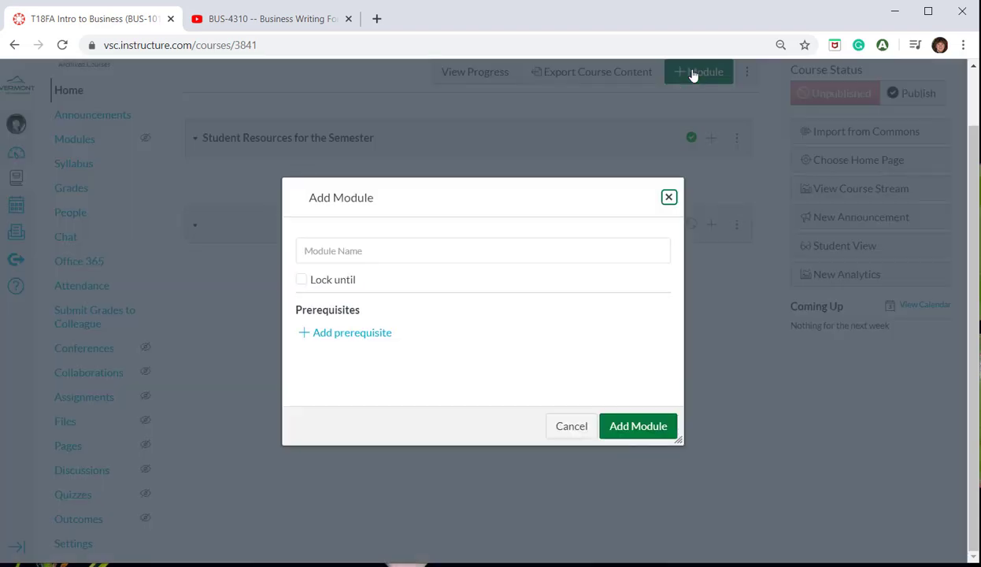
left_click(562, 241)
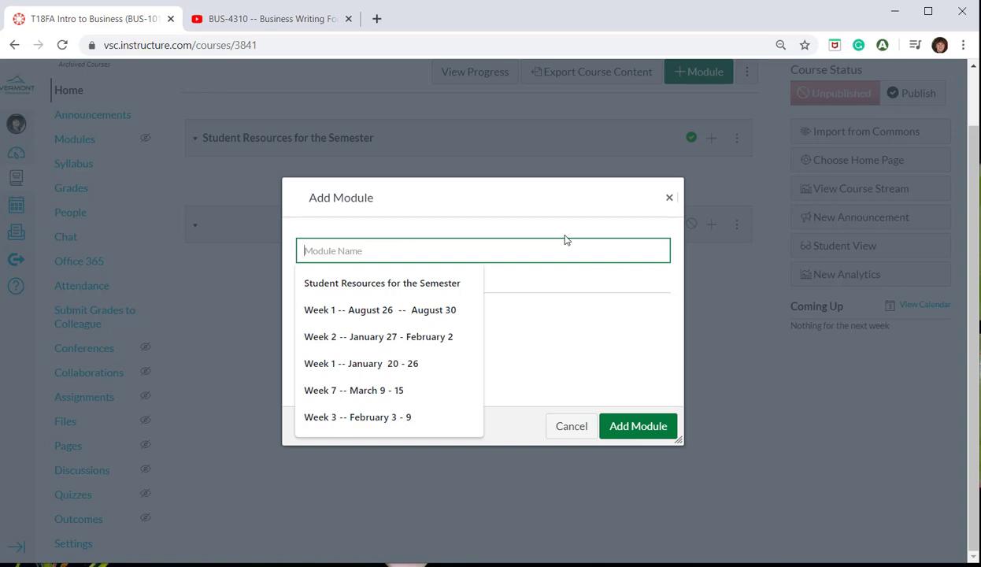
type("M")
key("BackSpace")
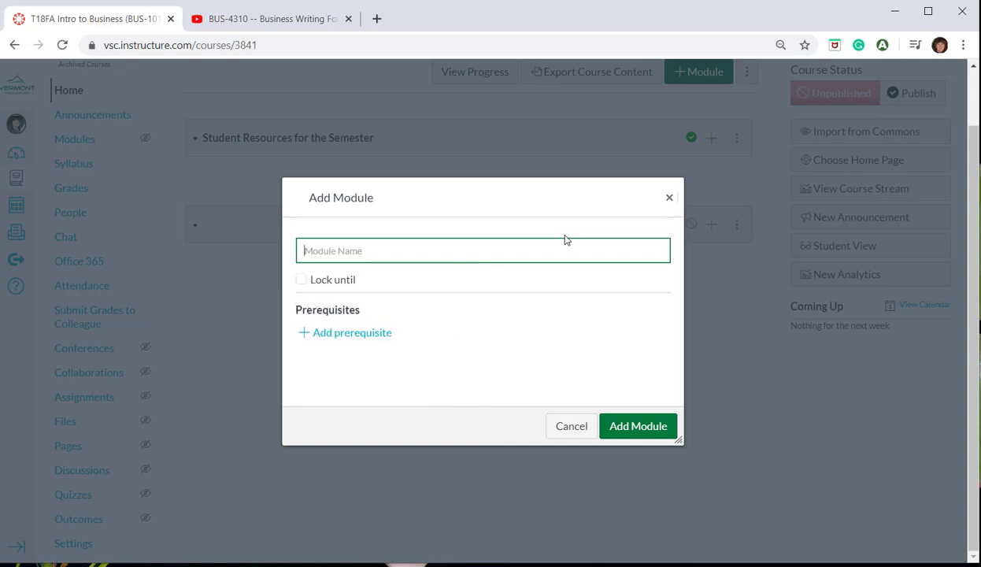
type("Week of M")
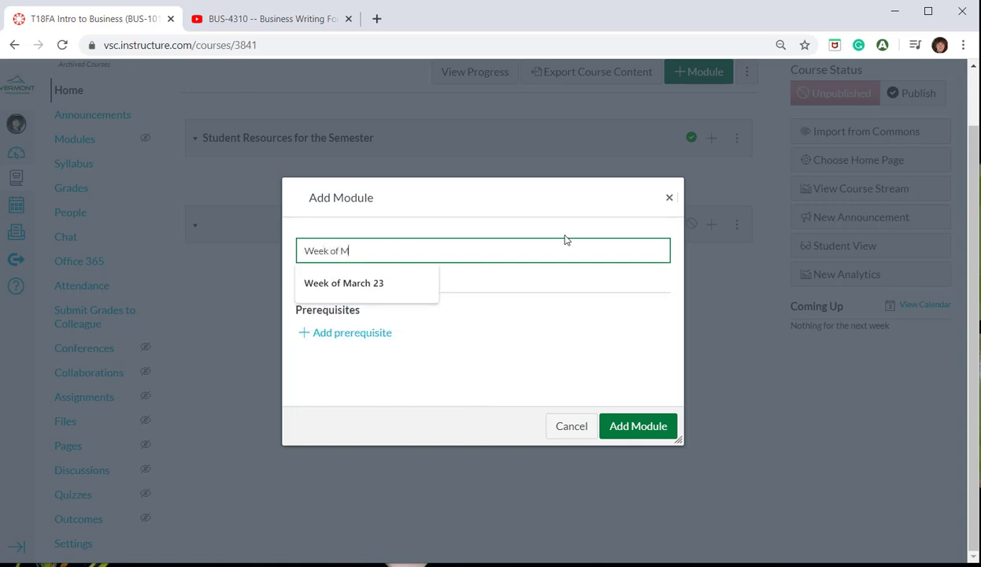
type("arch 23")
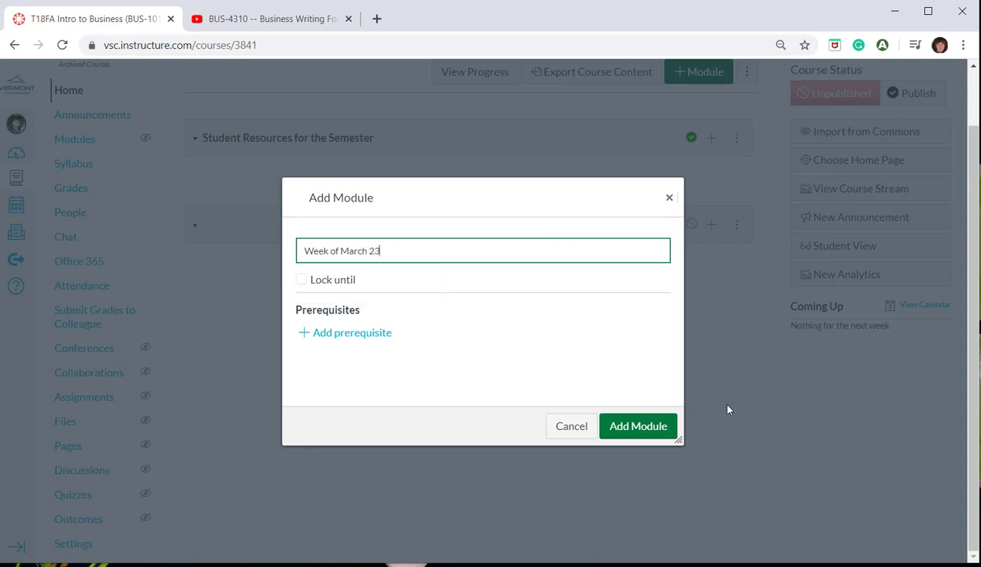
left_click(649, 424)
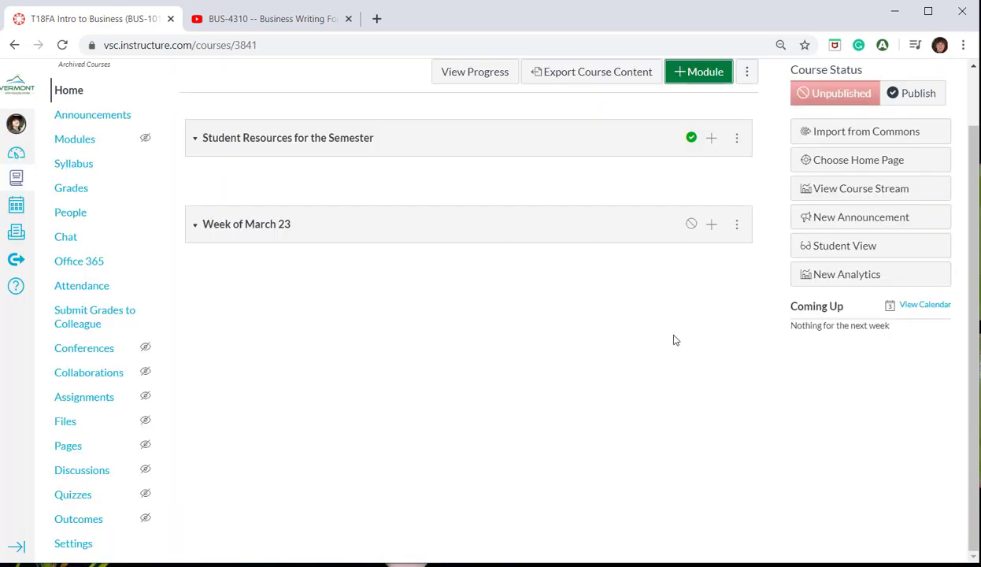
left_click(691, 224)
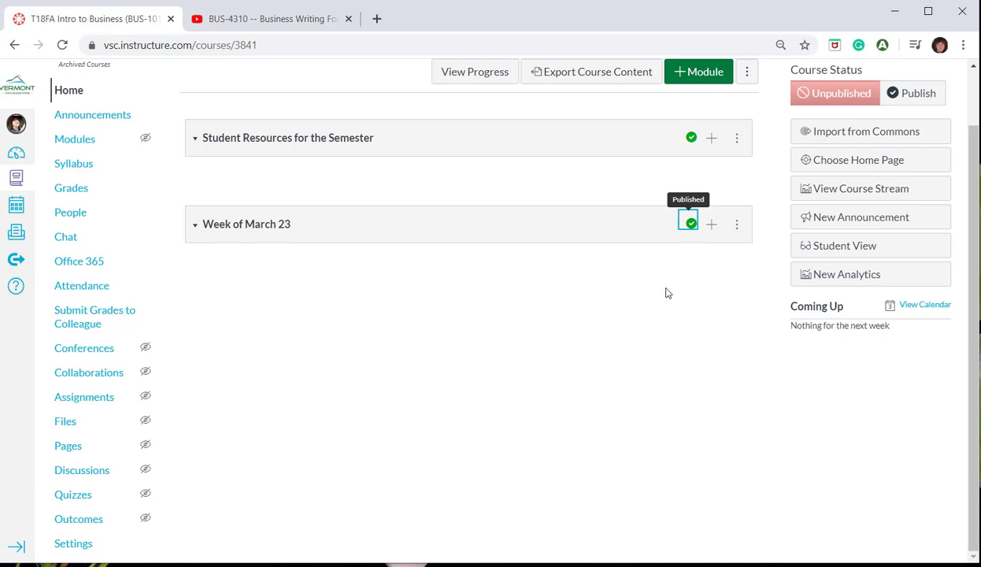
- Upload the Desktop file "Semester Project. Guidelines.docx" as a new File item in the Week of March 23 module
left_click(712, 225)
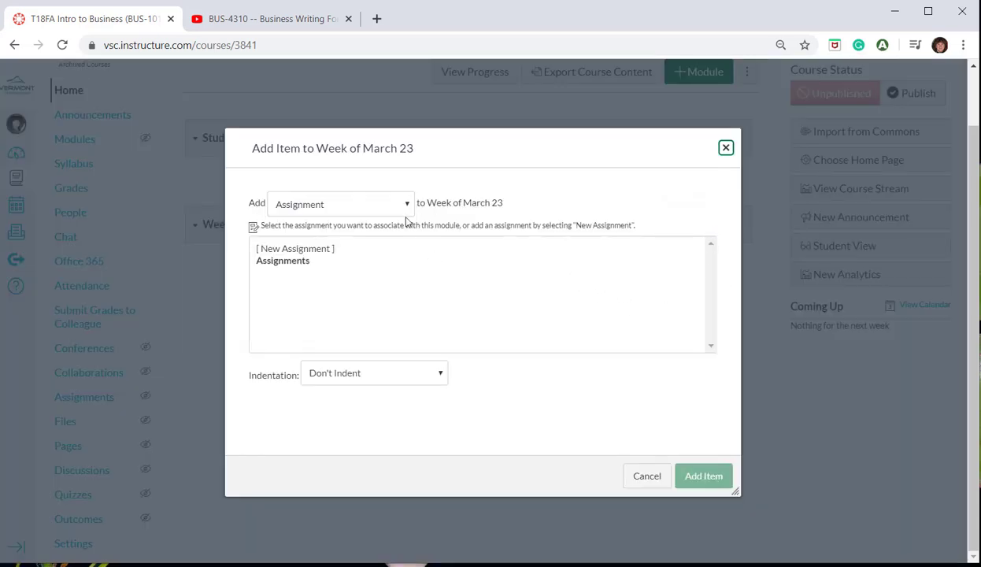
left_click(398, 199)
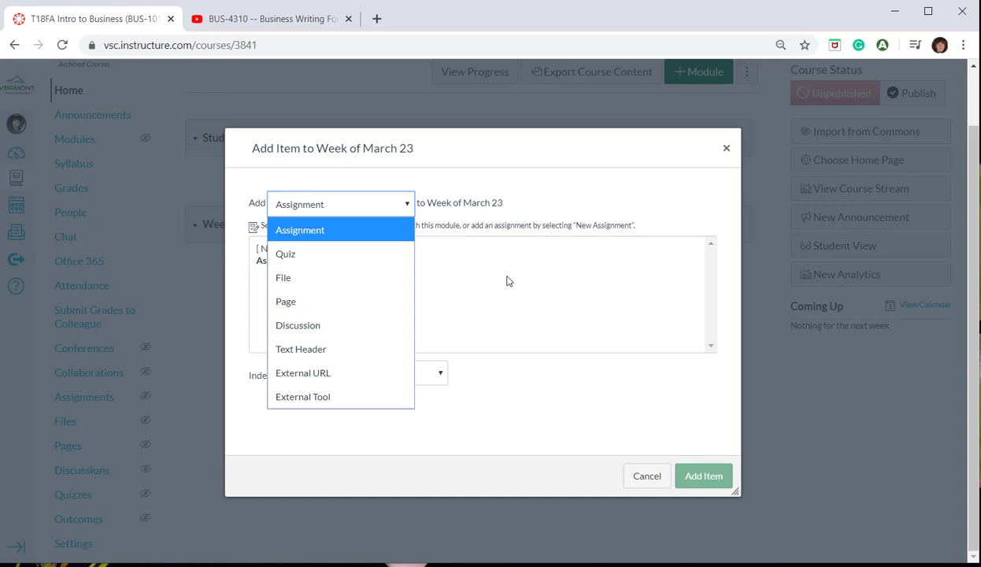
left_click(381, 281)
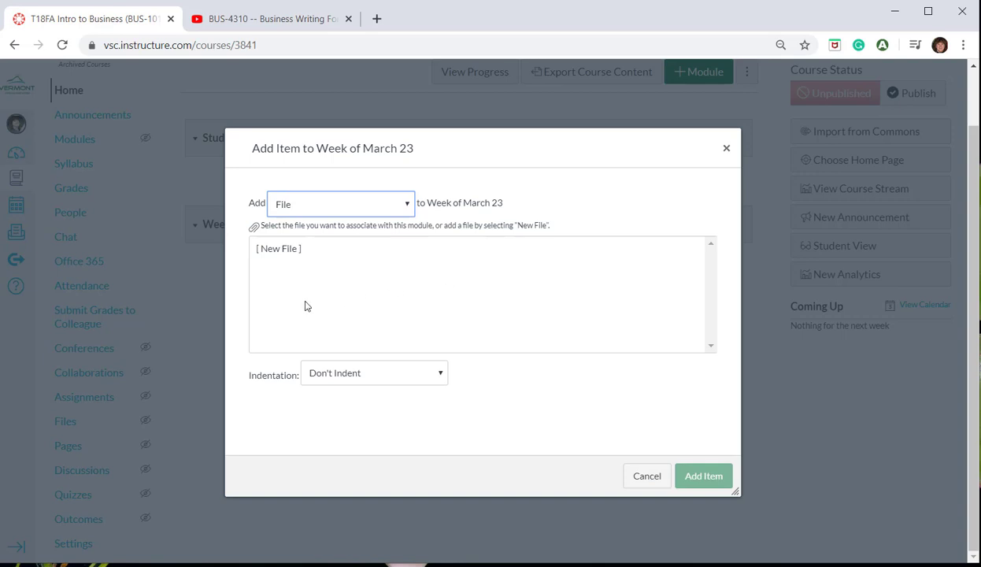
left_click(274, 250)
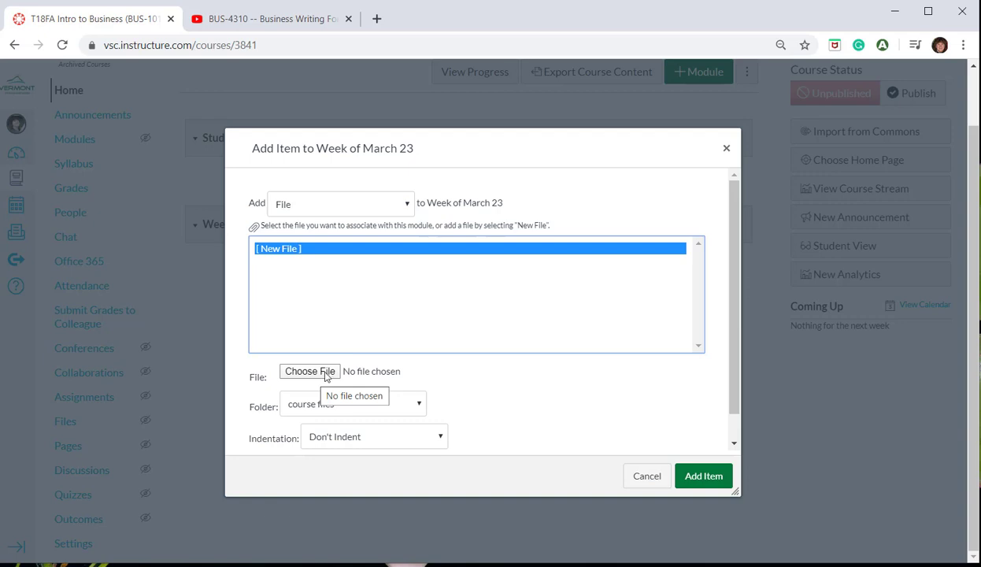
left_click(325, 372)
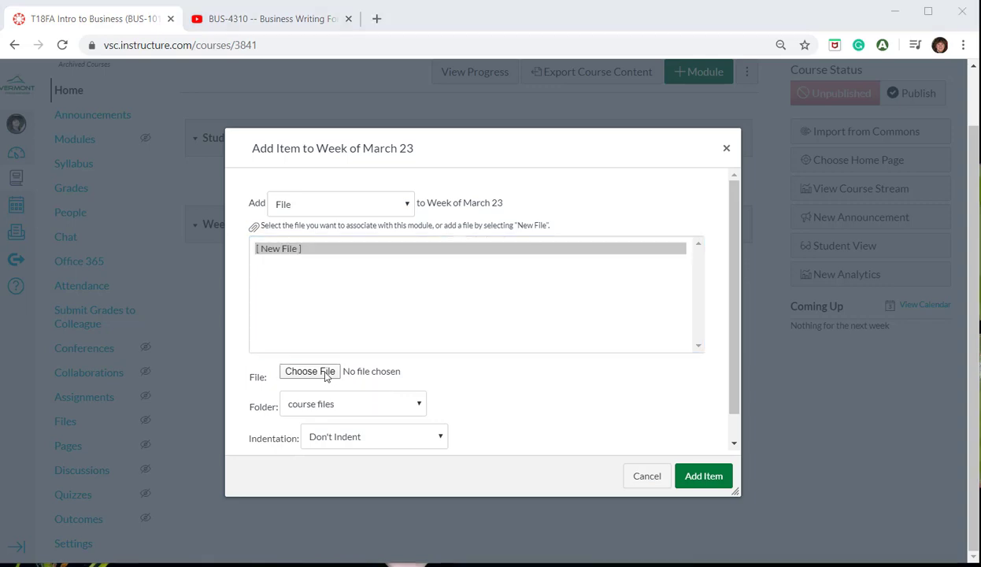
scroll(535, 189, "down", 2)
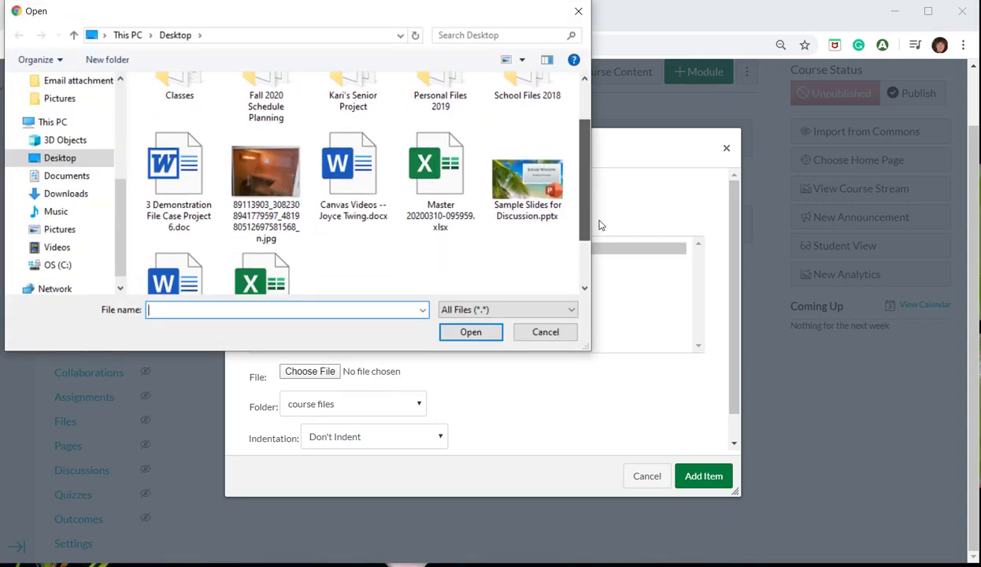
double_click(188, 236)
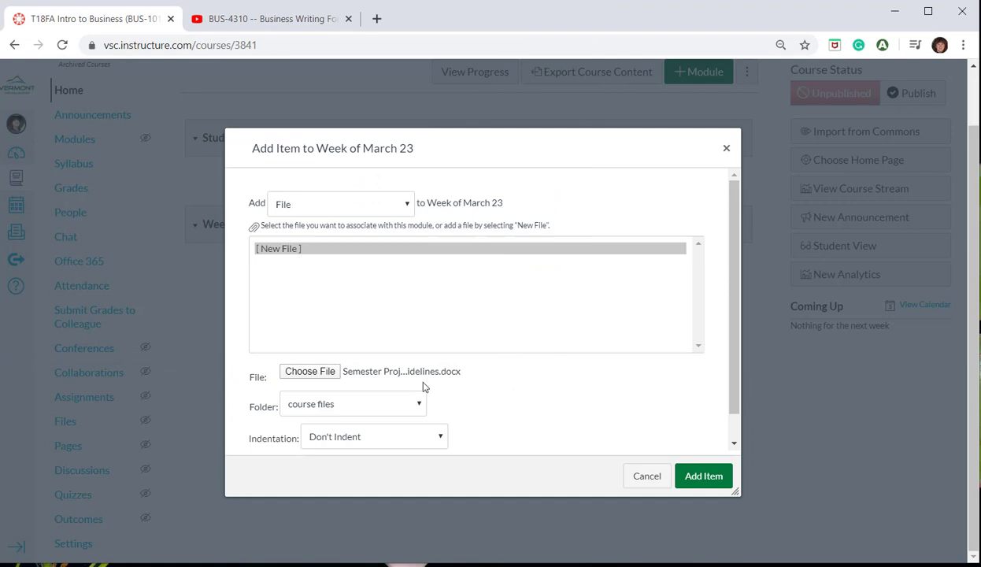
left_click(696, 486)
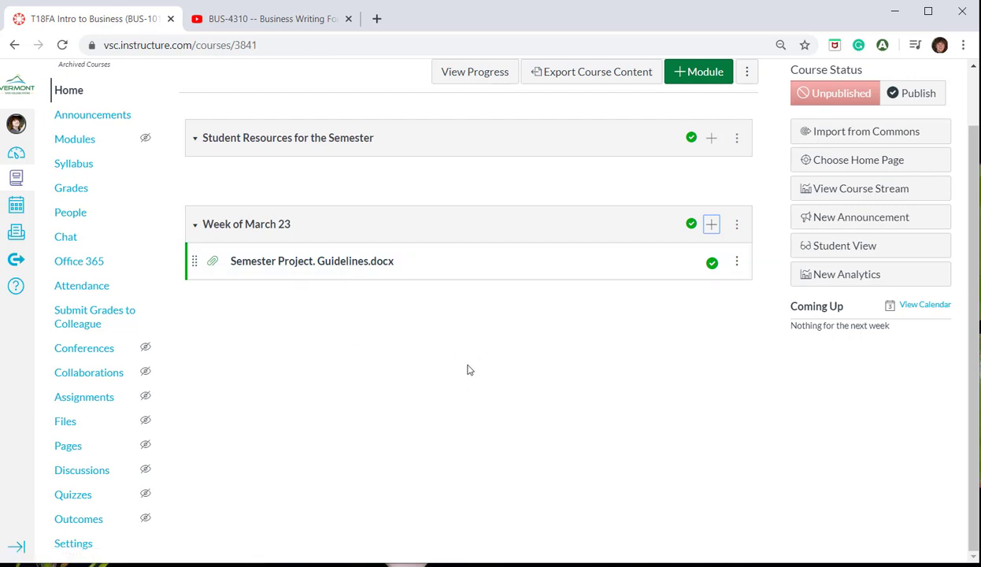
- Preview the Semester Project. Guidelines.docx document from the module and return to the module list
left_click(349, 262)
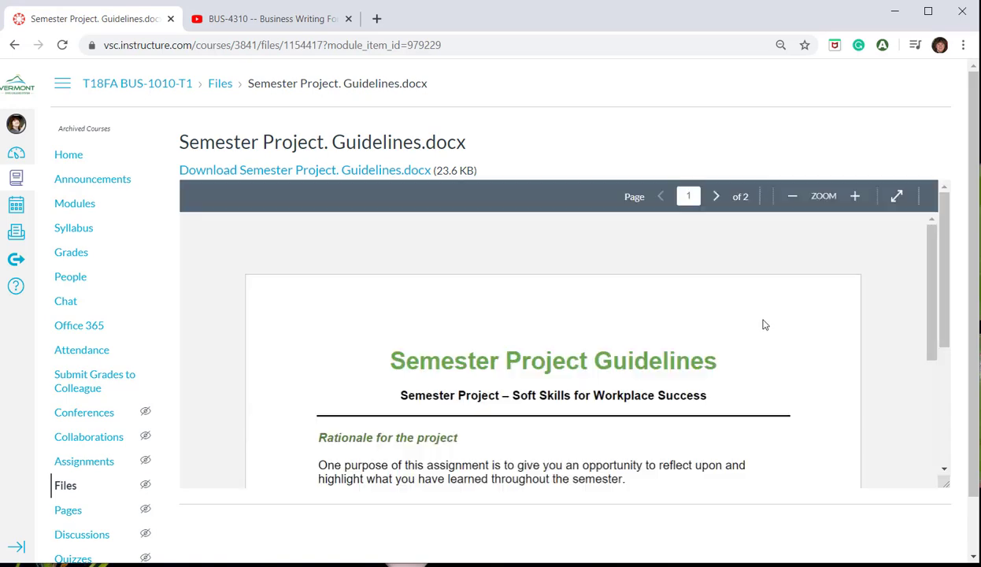
scroll(767, 335, "down", 5)
left_click(15, 45)
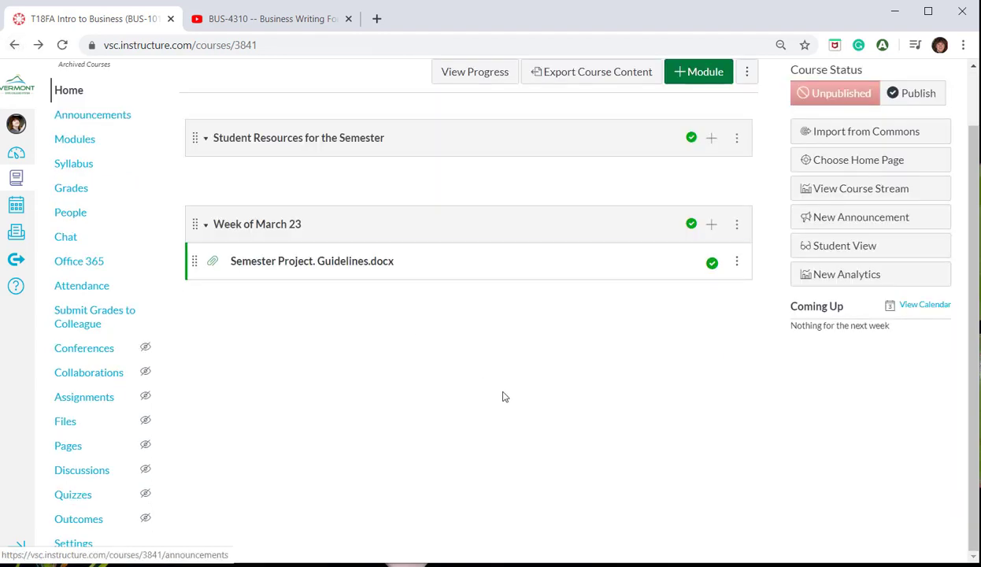
- Start an External URL item in the Week of March 23 module, using the copied YouTube address of the BUS-4310 Business Writing Formula video
left_click(712, 227)
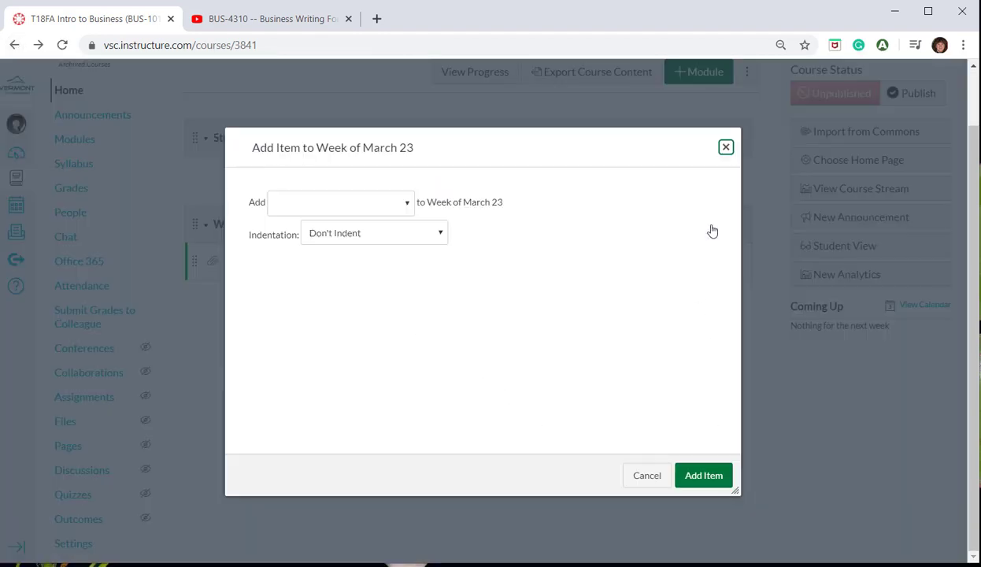
left_click(408, 207)
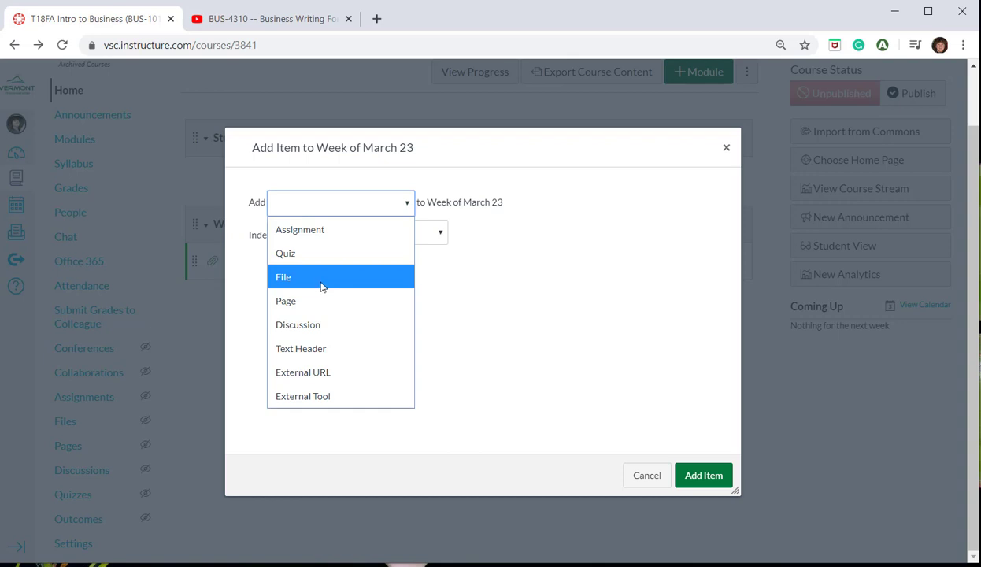
left_click(329, 379)
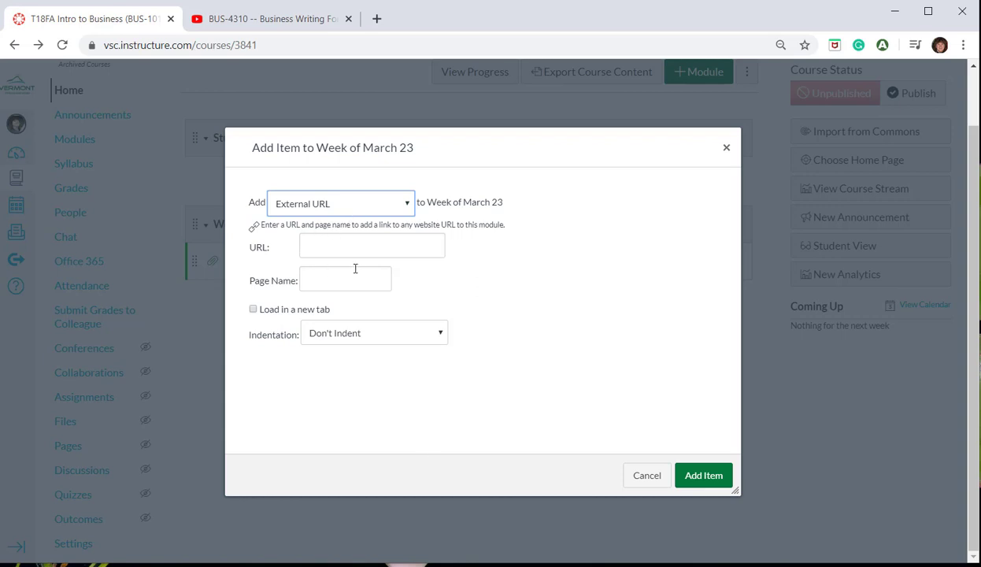
left_click(283, 21)
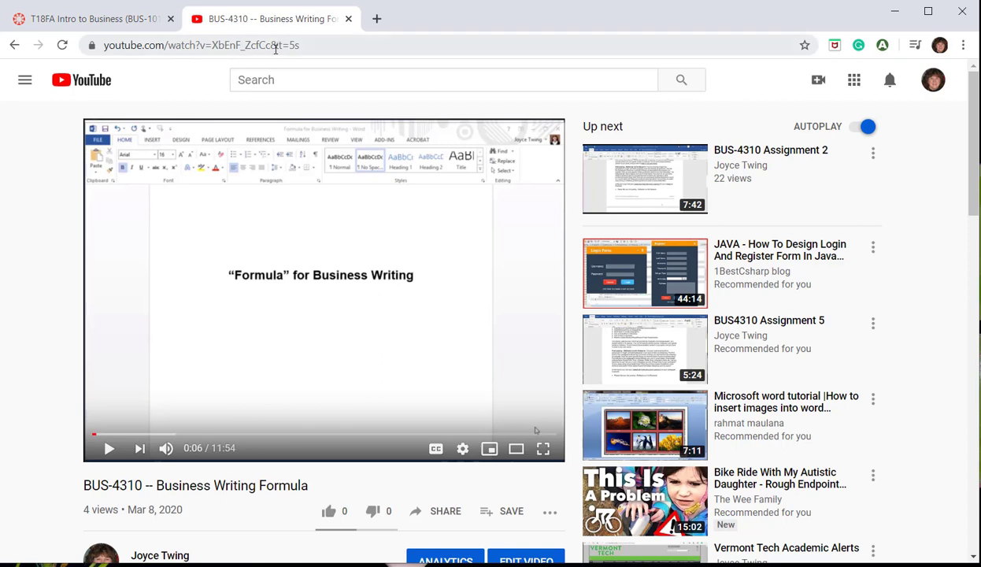
right_click(275, 47)
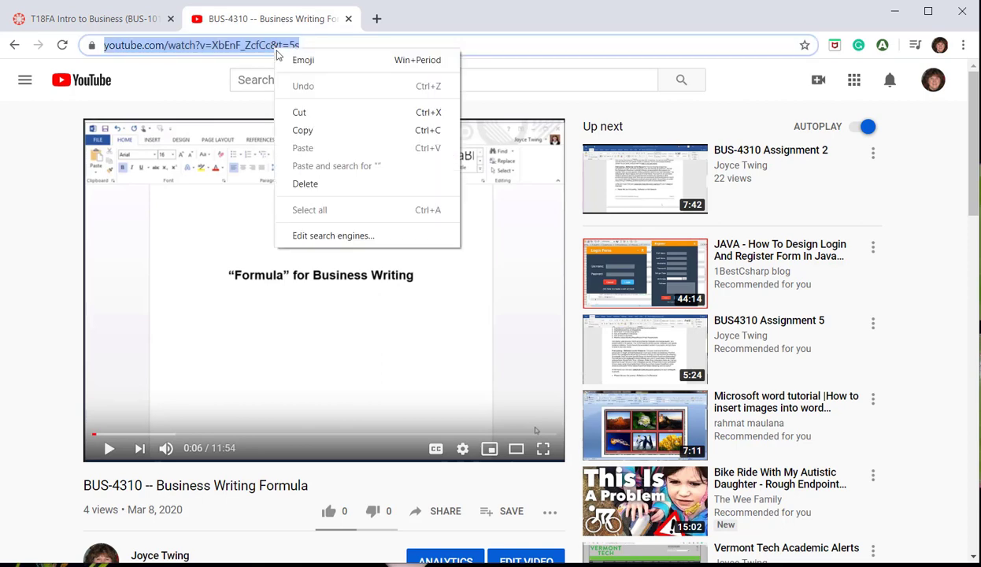
left_click(306, 134)
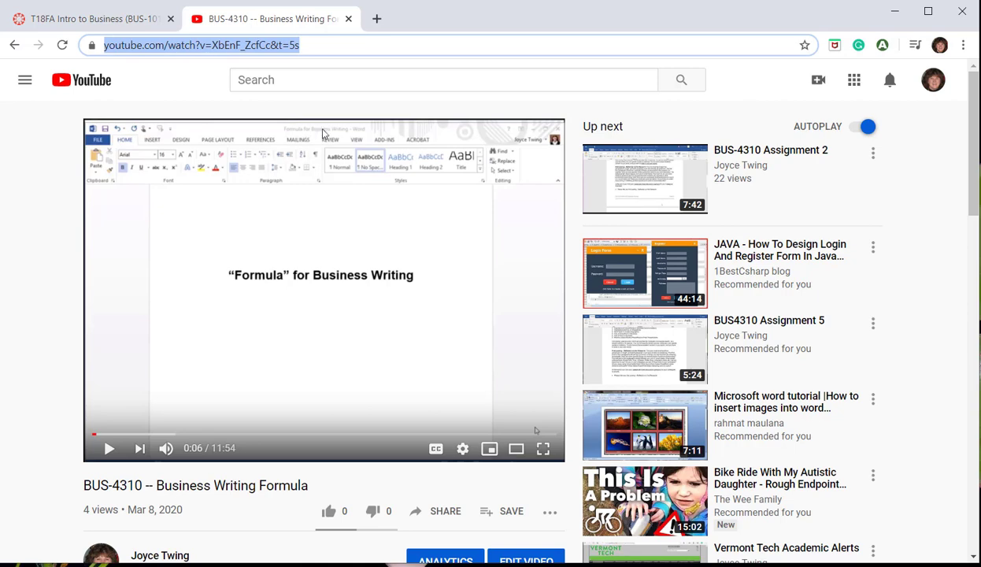
left_click(93, 22)
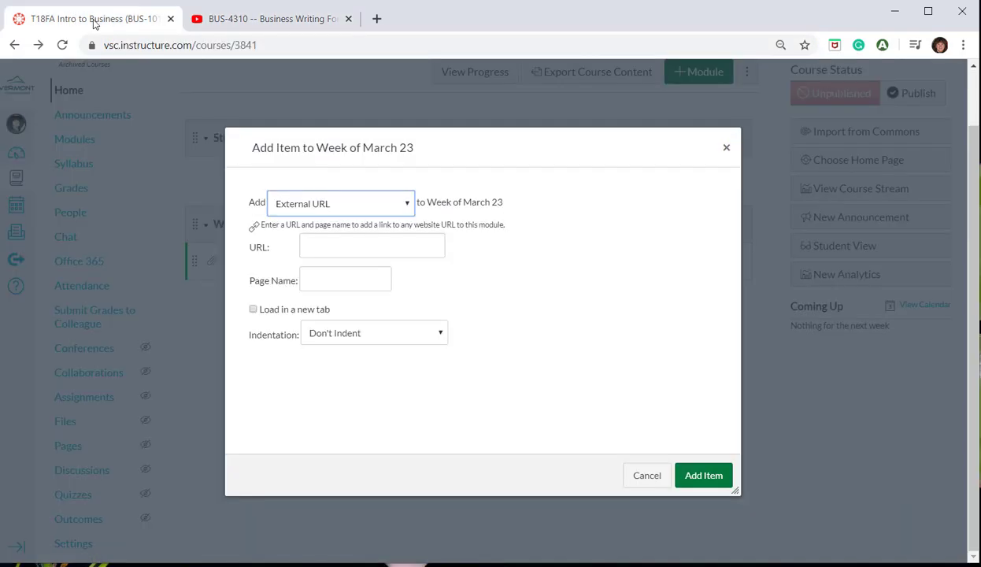
right_click(313, 247)
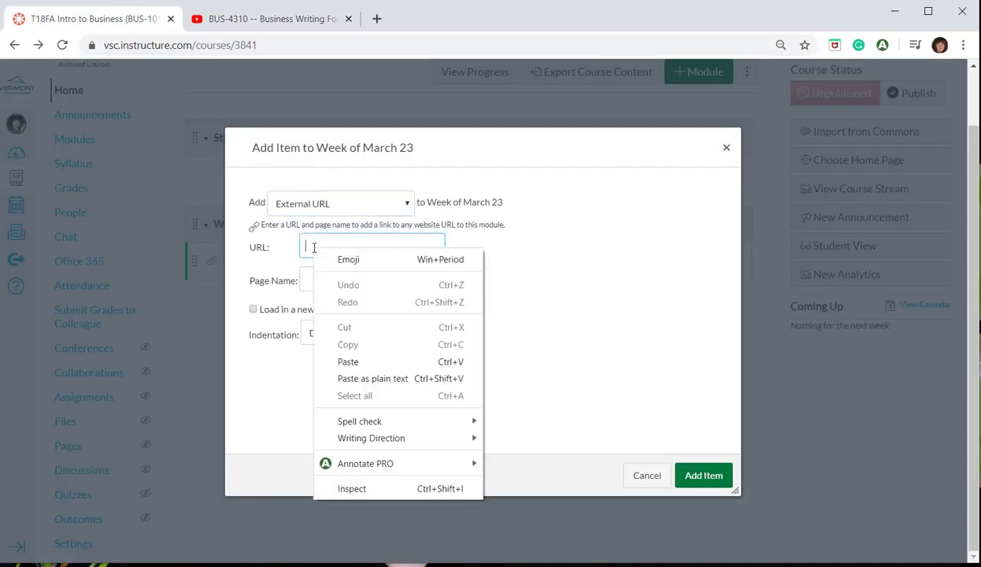
left_click(348, 361)
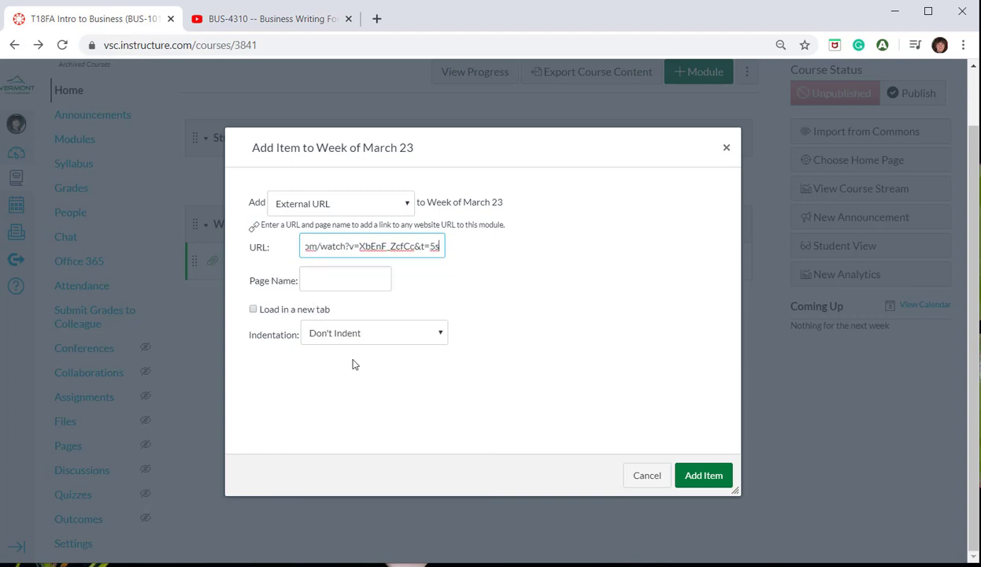
- Name the external link page "Video", add it to the Week of March 23 module and publish it
left_click(713, 483)
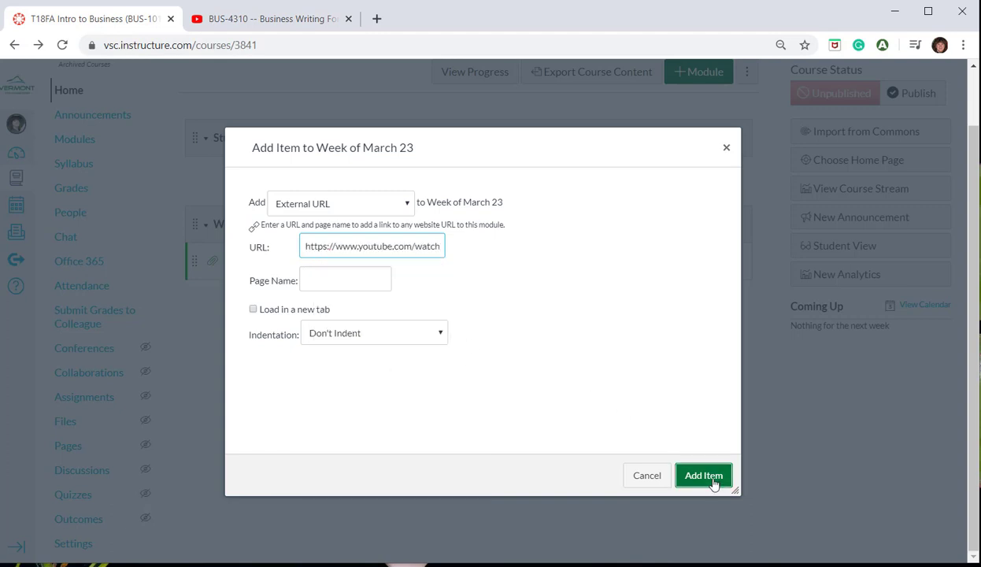
left_click(365, 281)
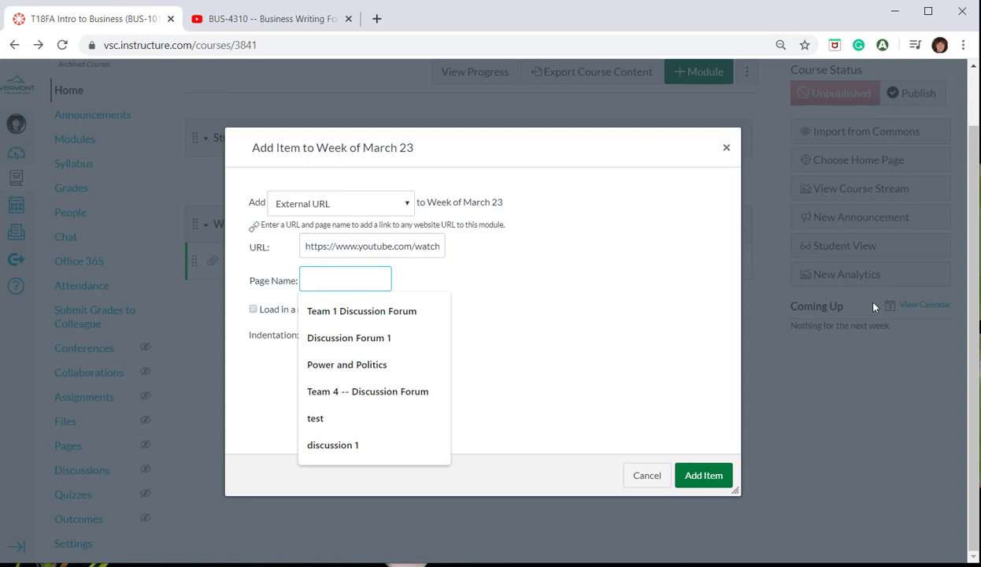
type("Video")
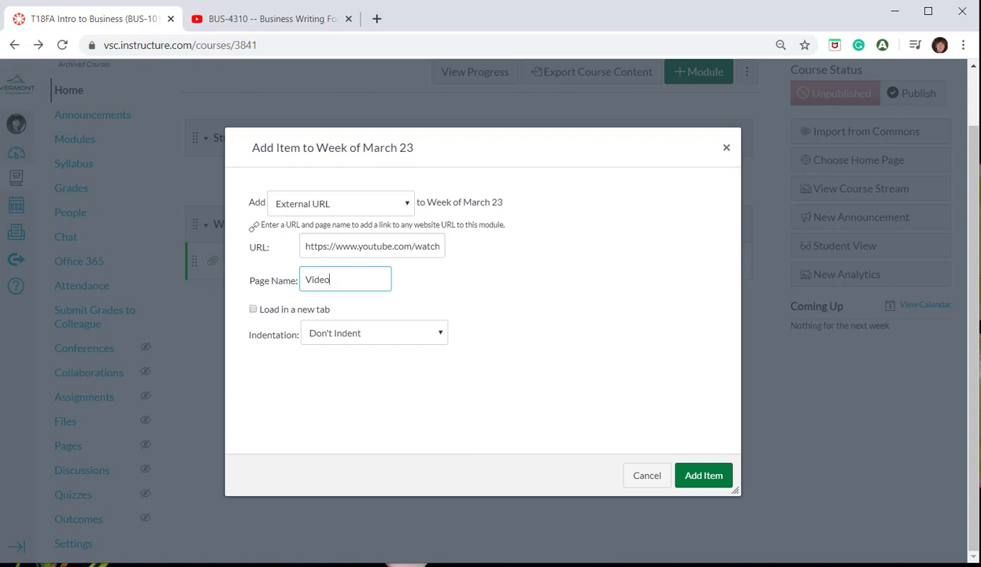
left_click(704, 475)
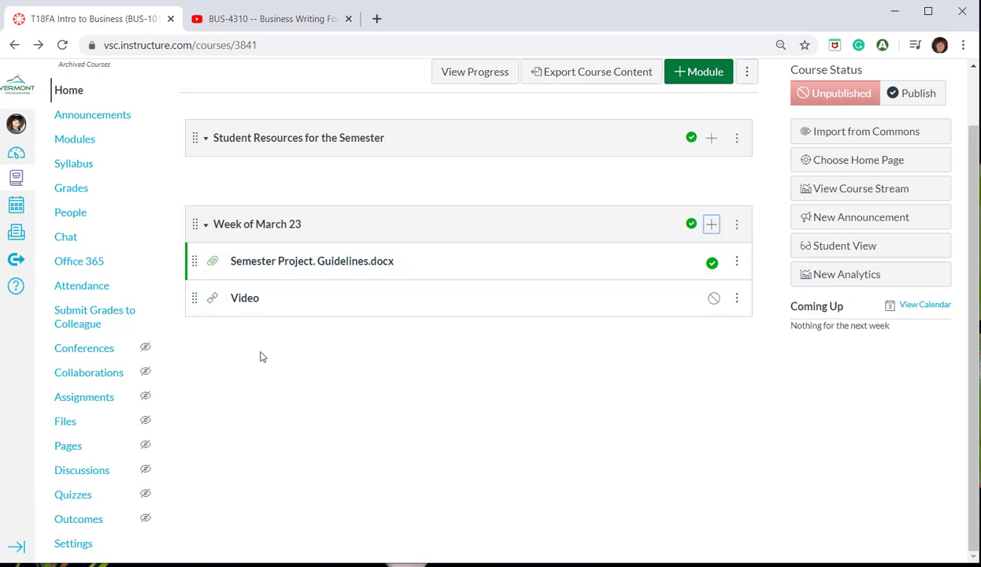
left_click(714, 300)
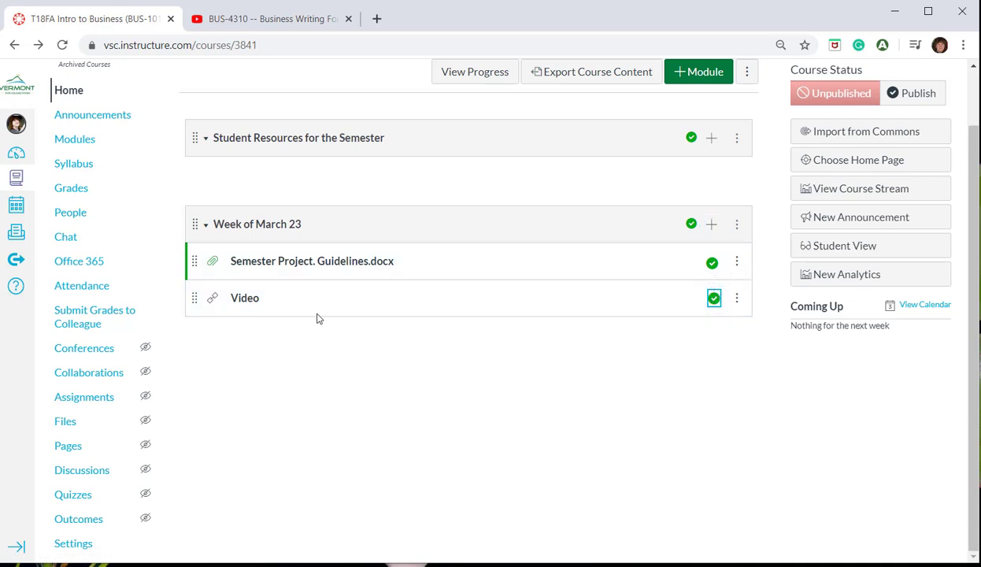
- Preview the Video item from the Week of March 23 module and return to the module list
left_click(245, 303)
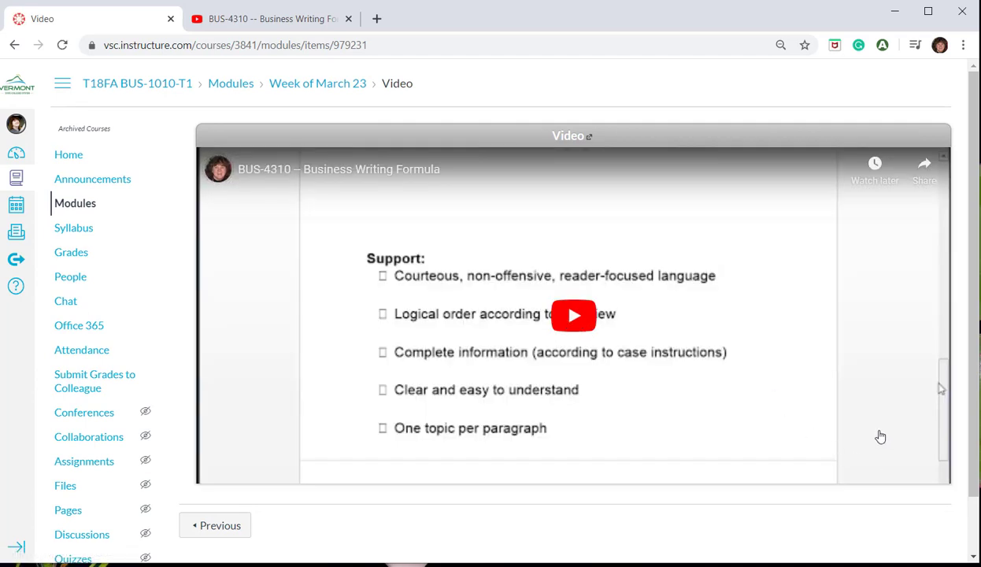
left_click(16, 45)
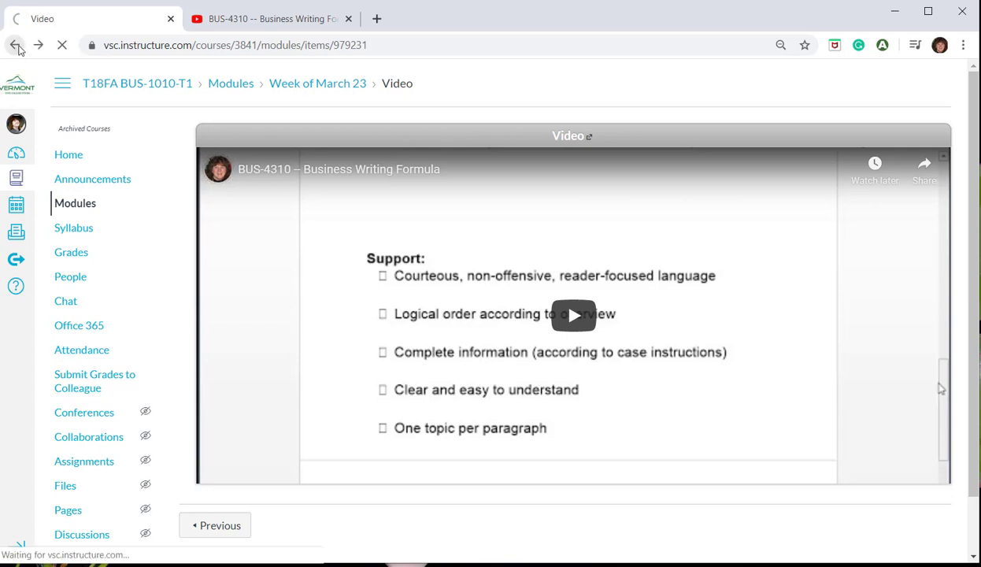